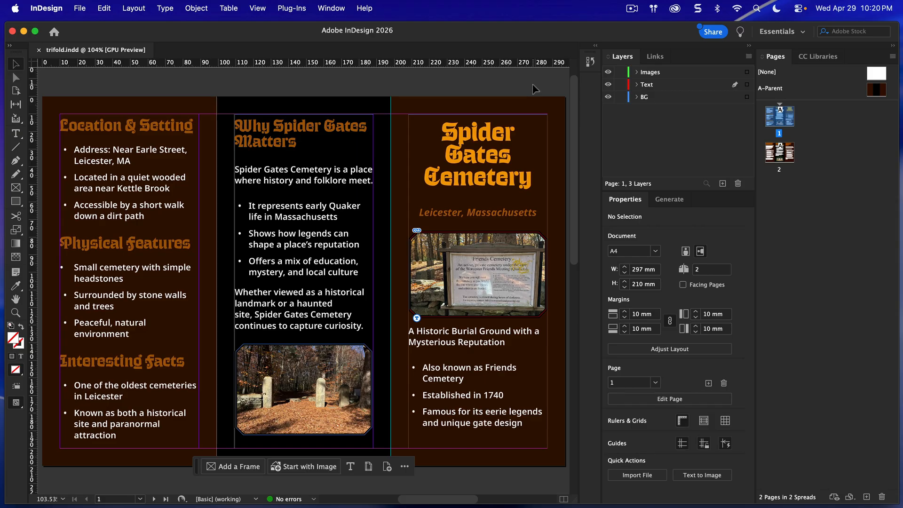
Open the cemetery sign photo on page 1 for editing in Adobe Express and apply the automatic enhancement.
double_click(782, 153)
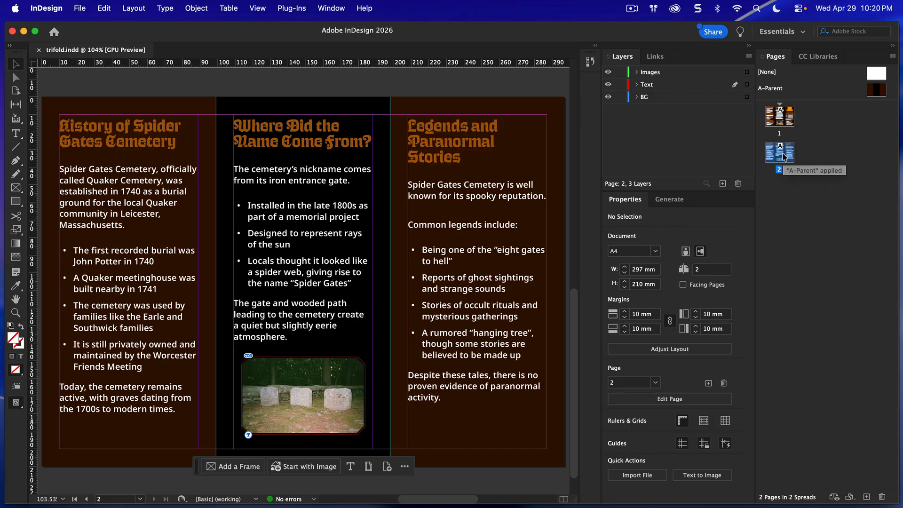
double_click(781, 120)
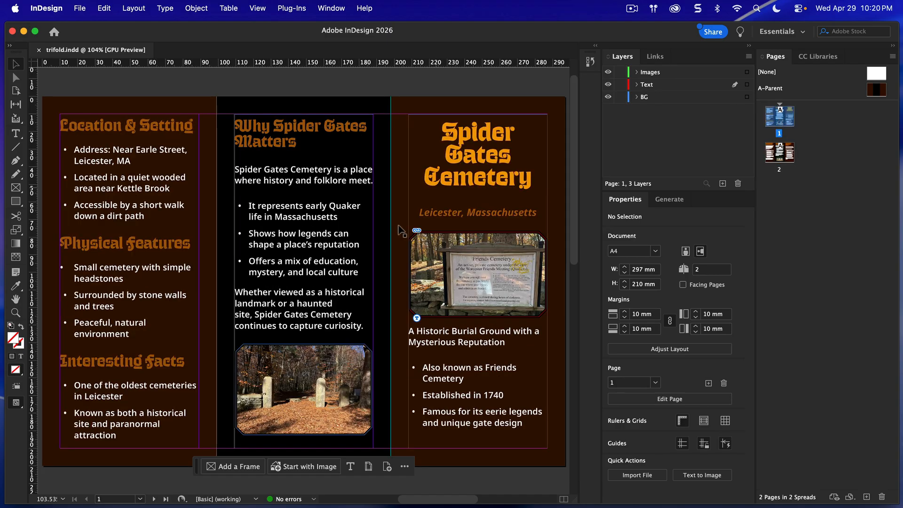
left_click(478, 280)
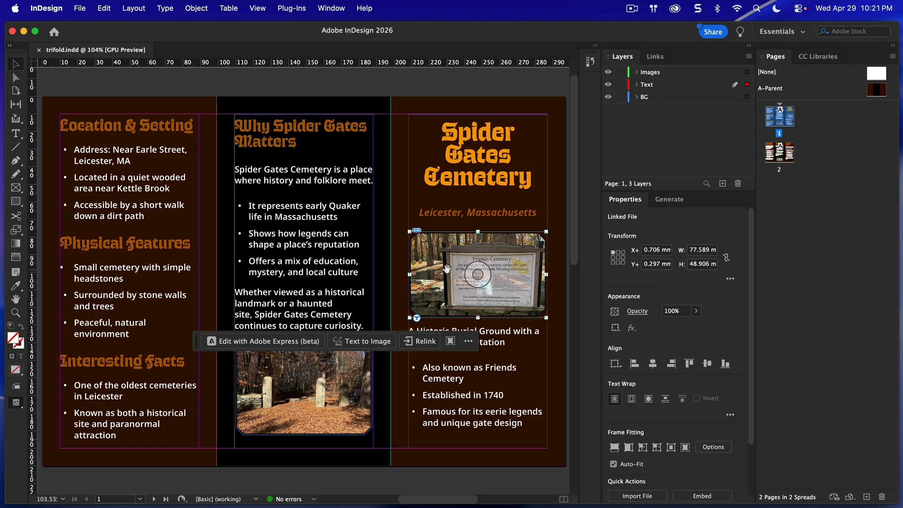
left_click(270, 347)
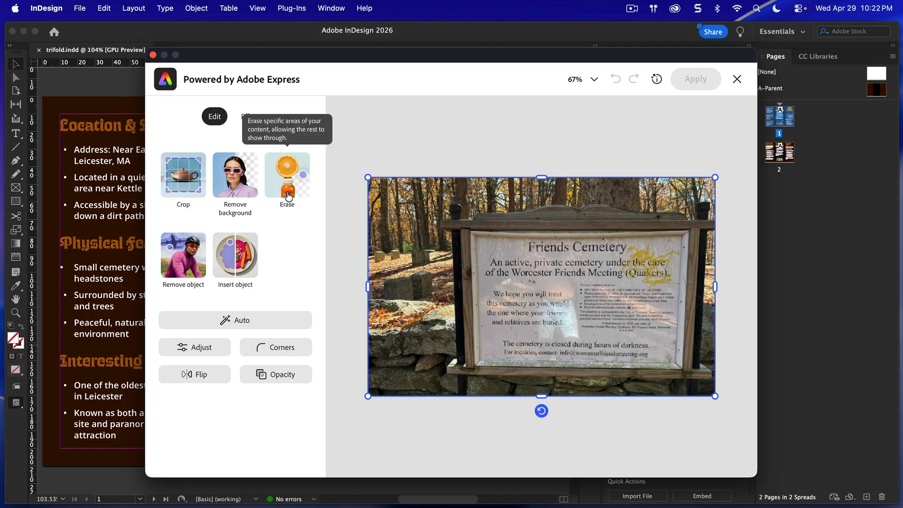
left_click(233, 317)
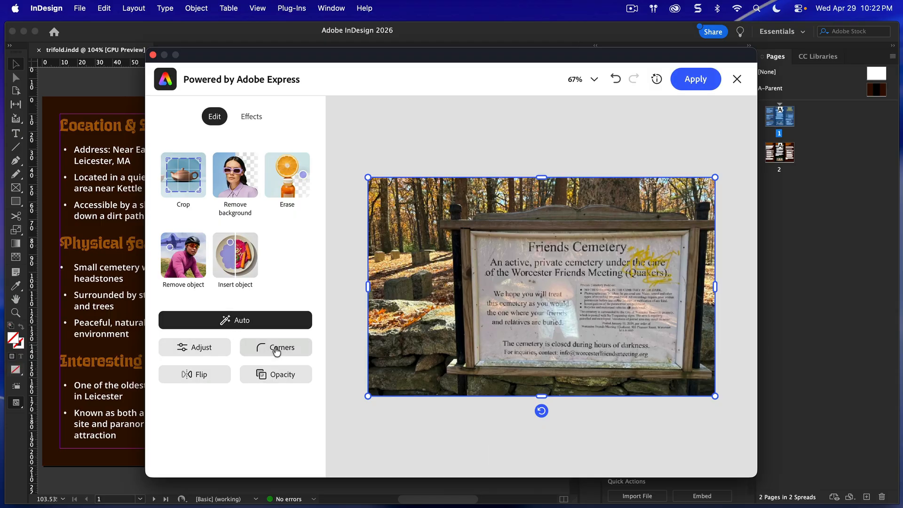
Adjust the sign photo's contrast to 52, brightness to -16, shadows to 38 and saturation to 4.
left_click(202, 349)
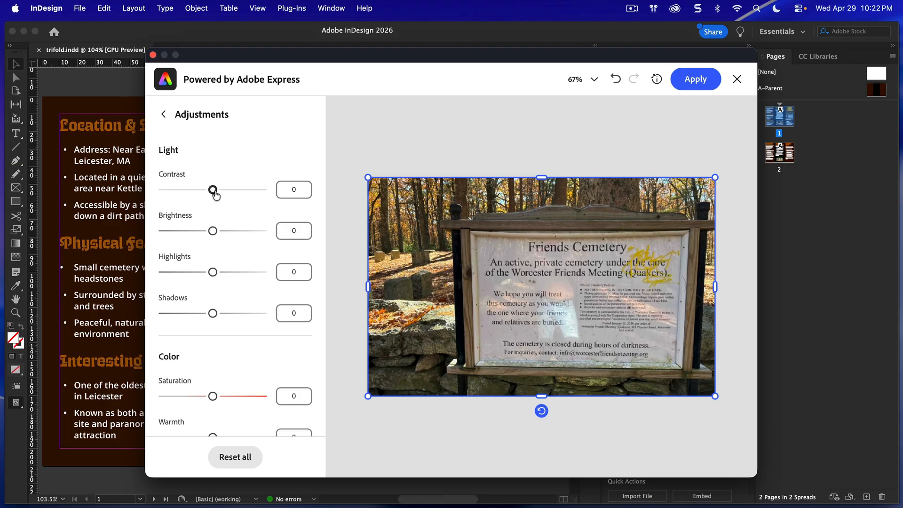
left_click_drag(215, 194, 242, 198)
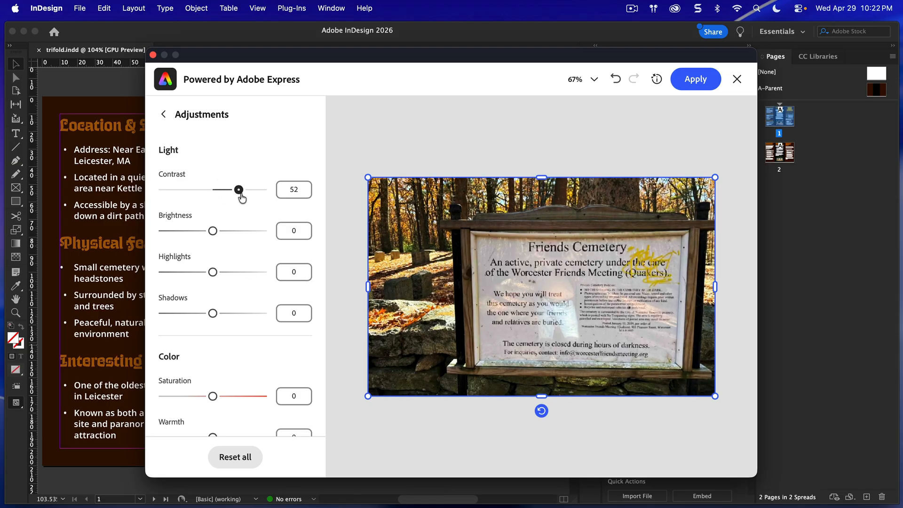
left_click_drag(211, 231, 205, 234)
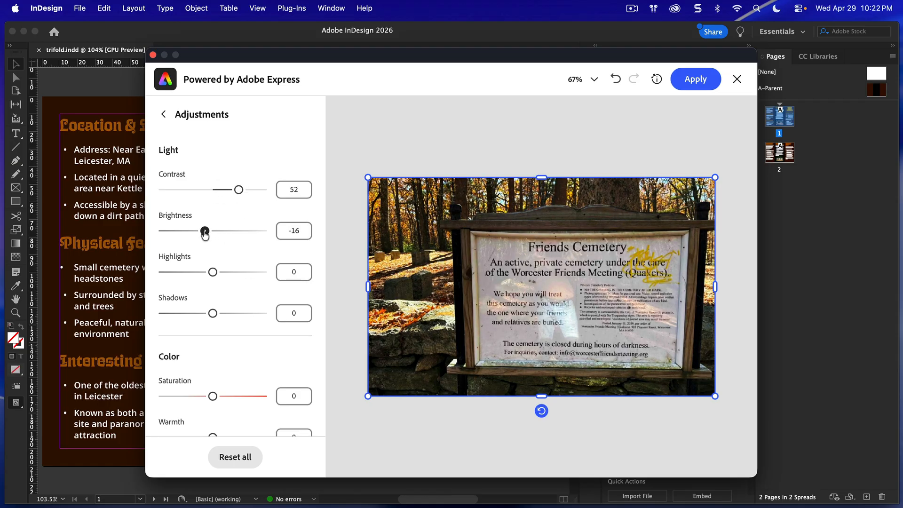
left_click_drag(215, 315, 234, 321)
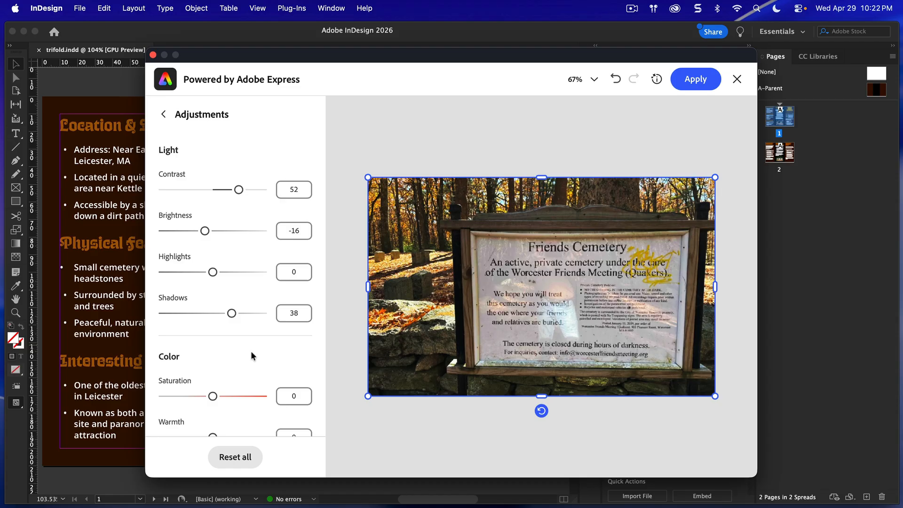
scroll(250, 360, "down", 2)
scroll(249, 360, "down", 3)
mouse_move(212, 257)
left_mouse_down()
mouse_move(226, 259)
mouse_move(215, 261)
left_mouse_up()
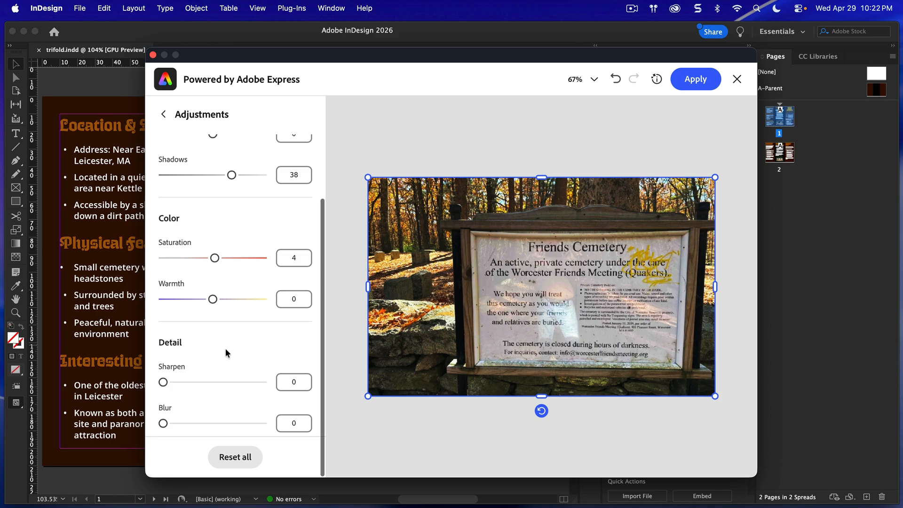
scroll(225, 348, "up", 5)
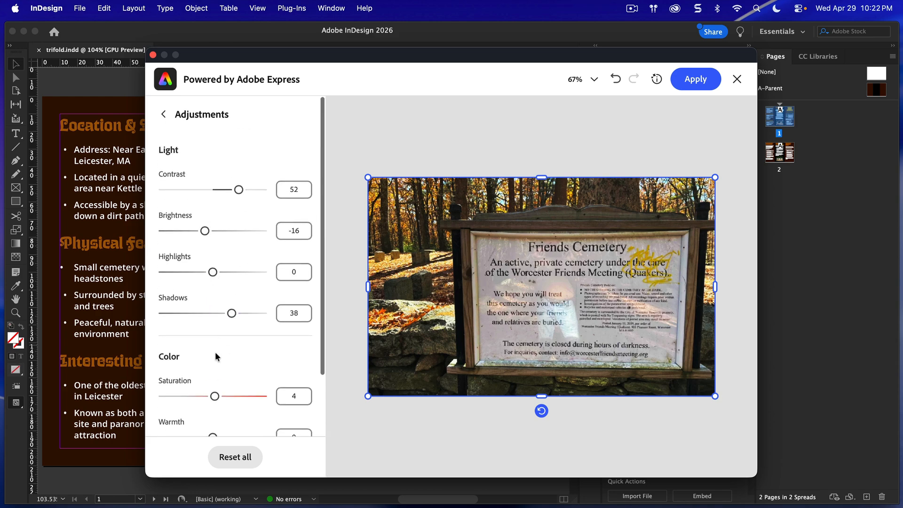
left_click(172, 114)
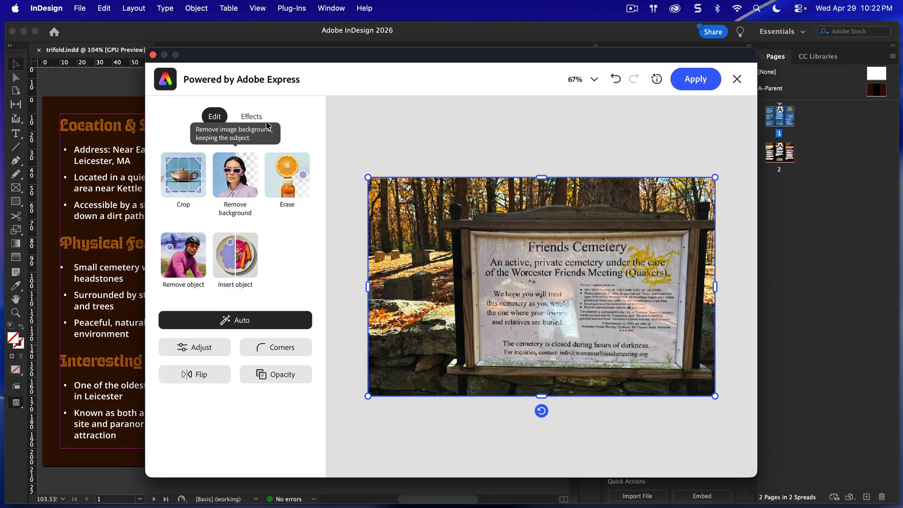
Review the available effects, then apply the Adobe Express edits to the sign photo and replace the original image.
left_click(253, 117)
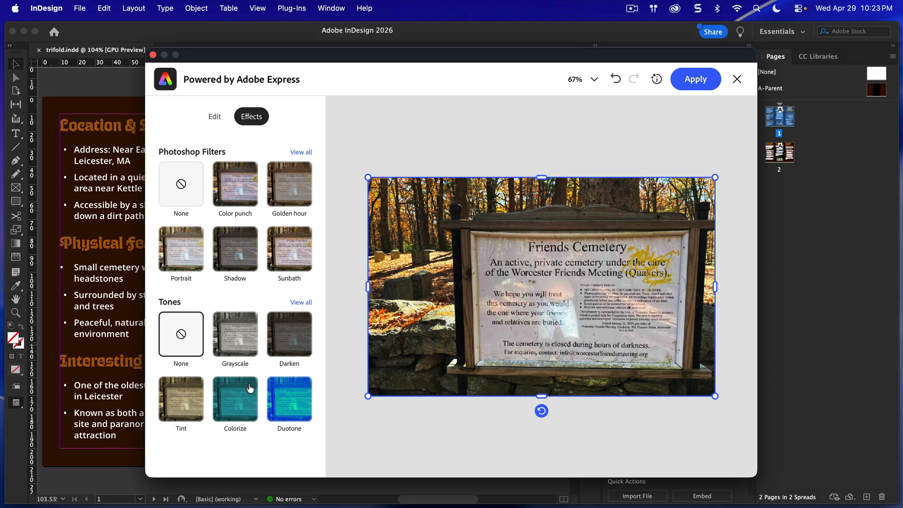
left_click(216, 117)
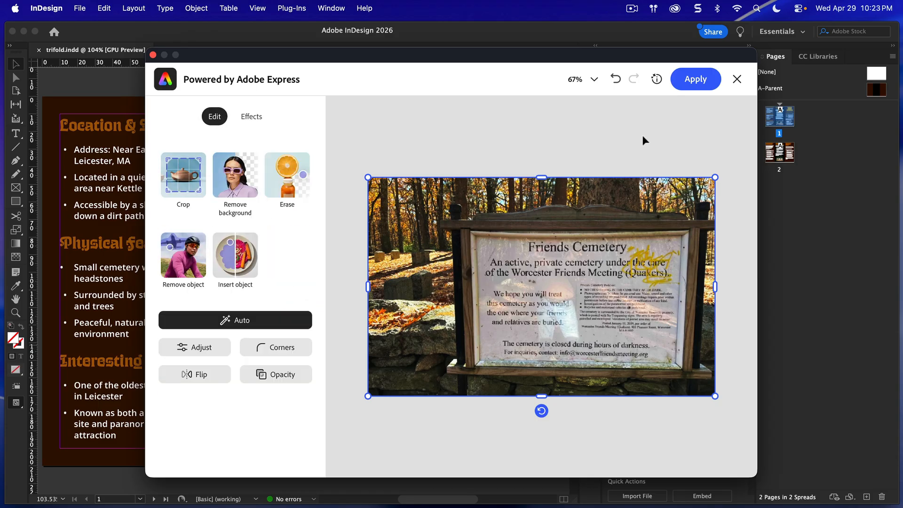
left_click(696, 79)
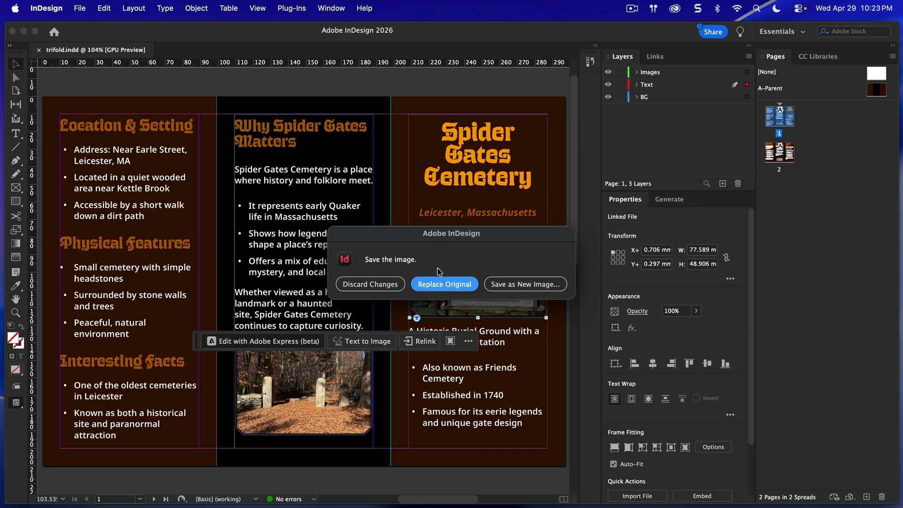
left_click(453, 288)
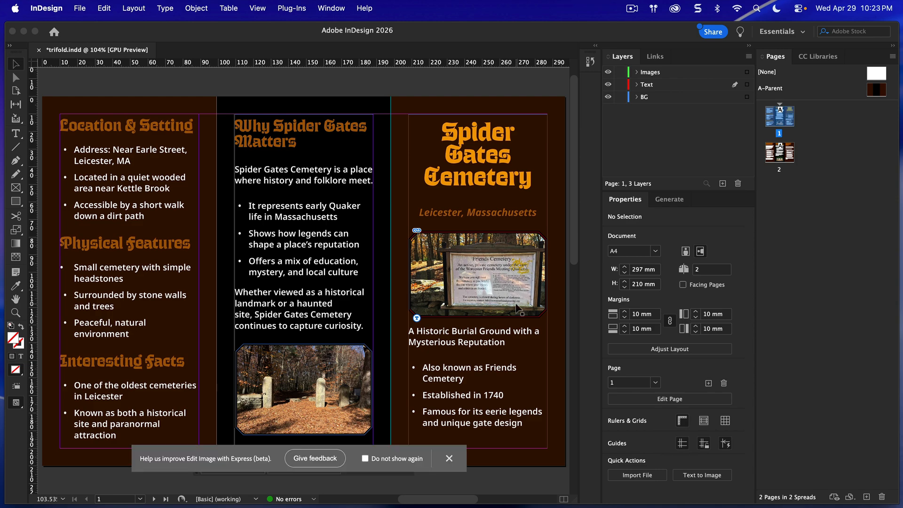
left_click(448, 459)
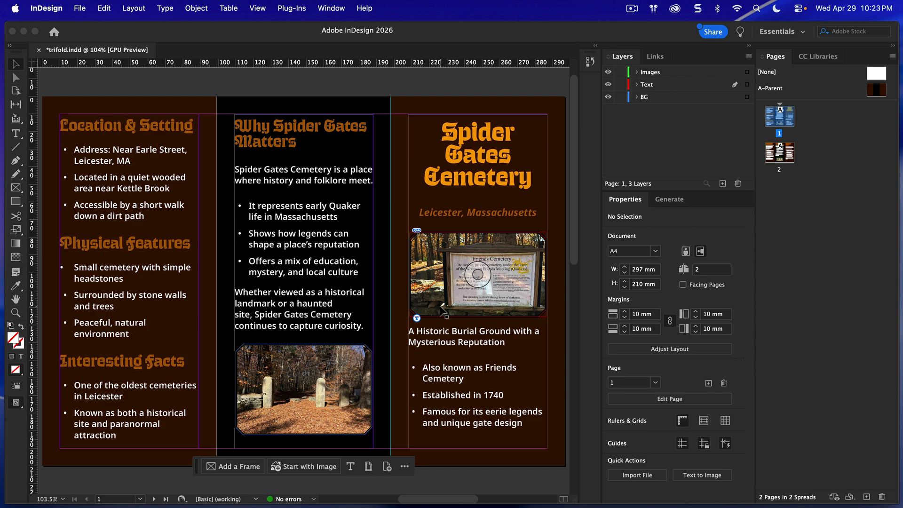
Examine the sign photo's entry in the Text layer and check the document's linked images against both pages.
left_click(474, 301)
left_click(637, 86)
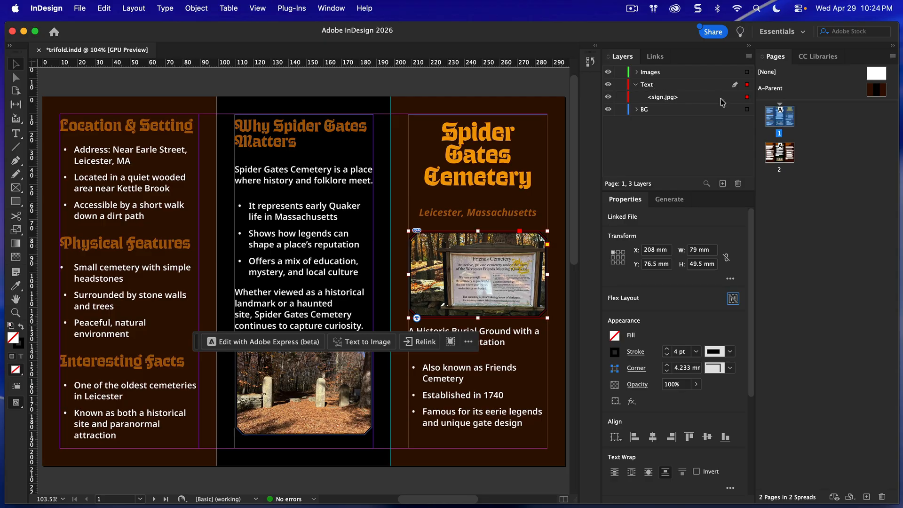
left_click(673, 100)
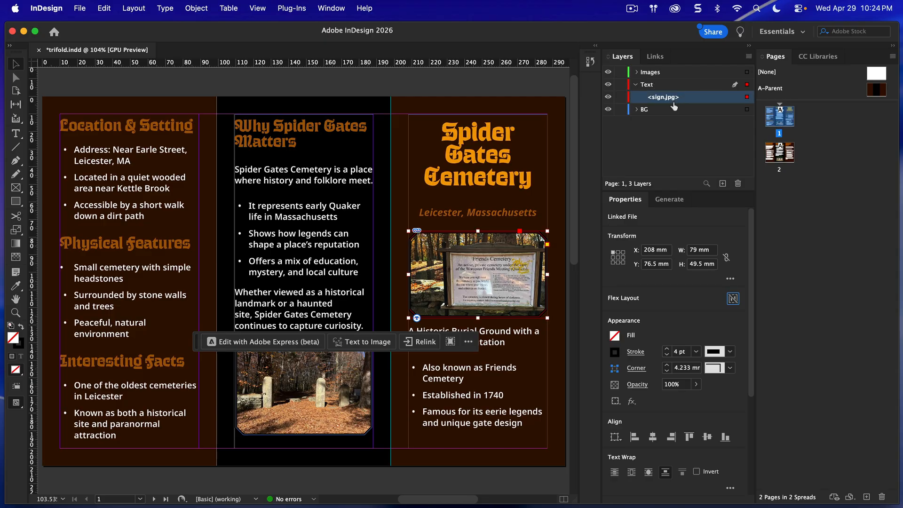
left_click(656, 58)
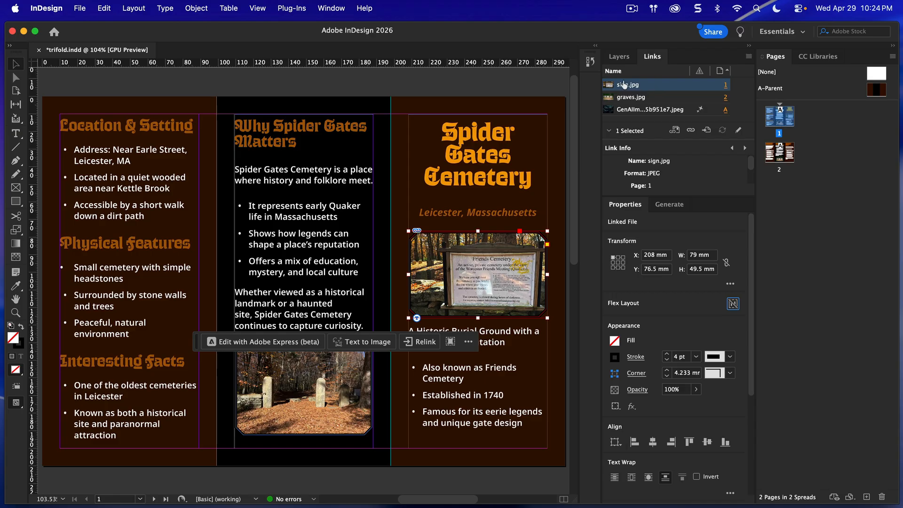
left_click(647, 97)
double_click(781, 153)
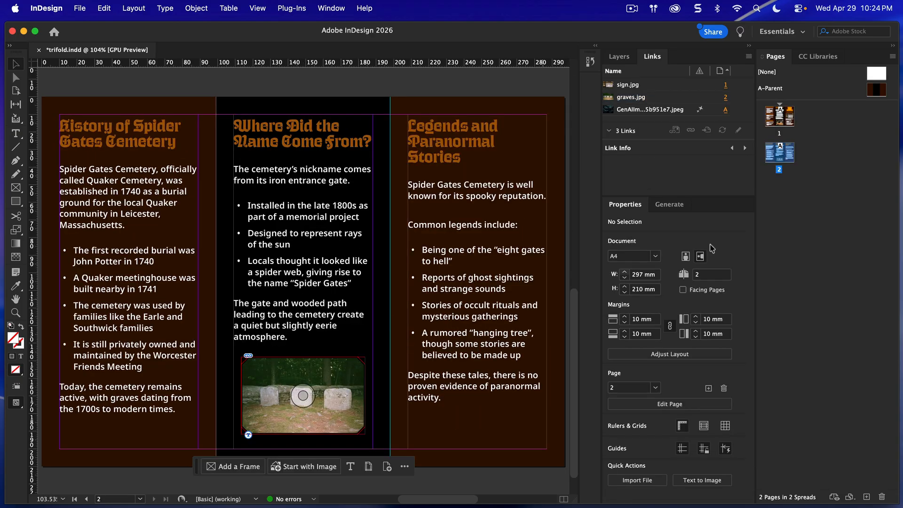
double_click(775, 123)
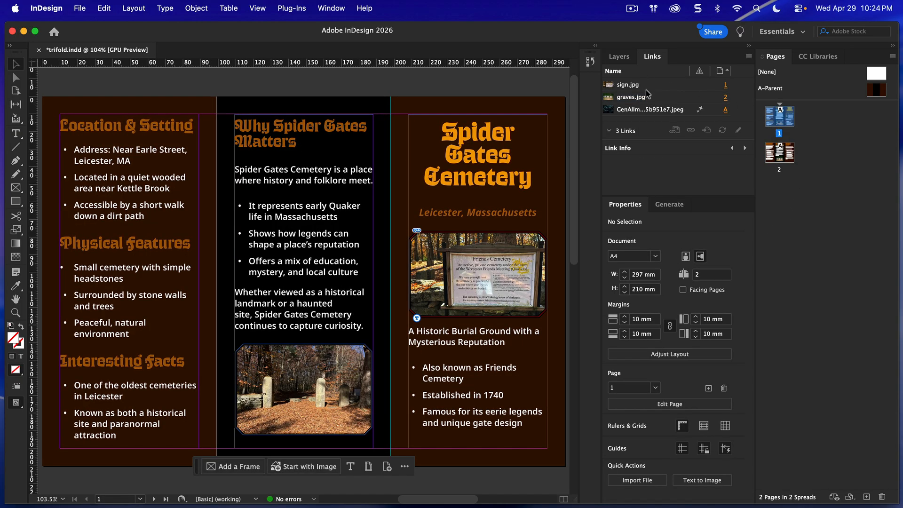
Examine the stone gate photo's entry in the BG layer and compare its editing options with those of the linked sign photo.
left_click(627, 60)
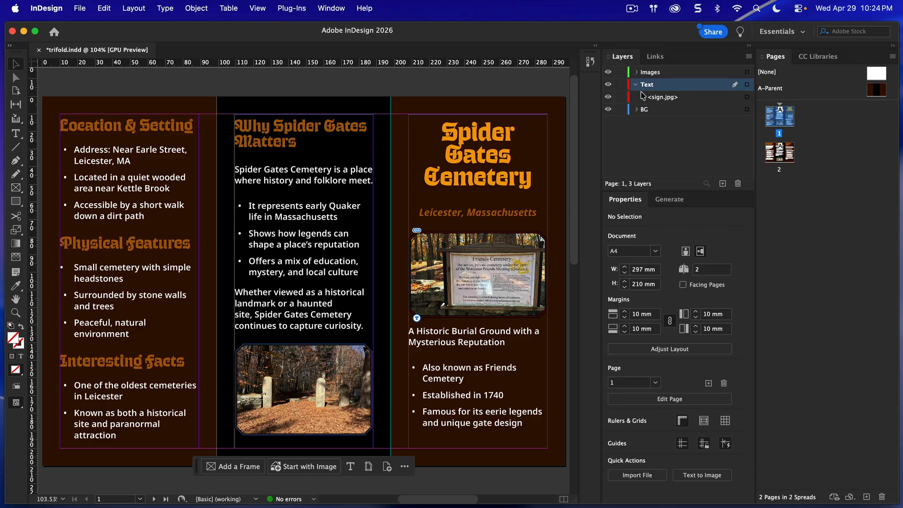
left_click(331, 376)
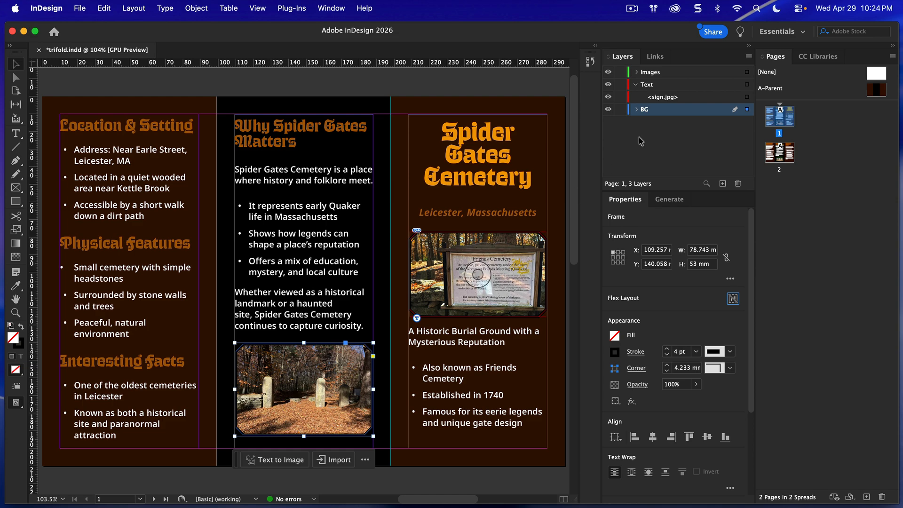
left_click(637, 110)
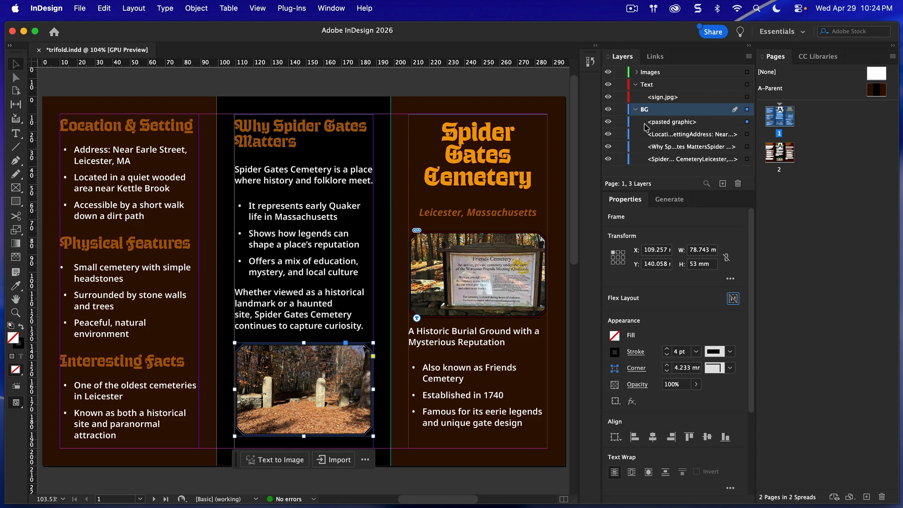
left_click(670, 123)
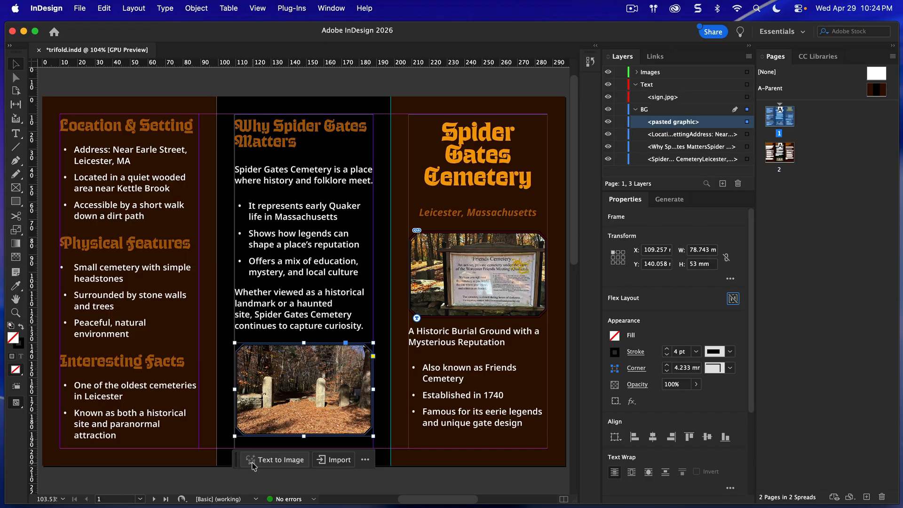
left_click(432, 303)
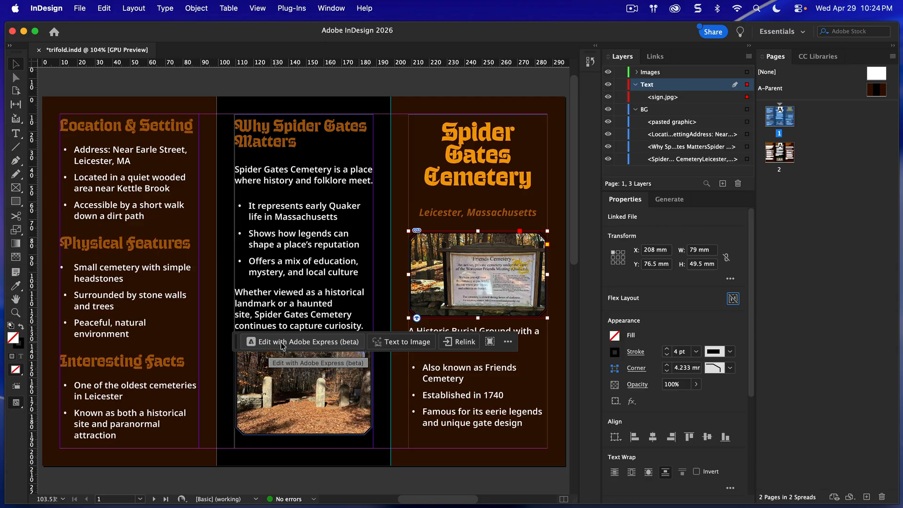
left_click(347, 413)
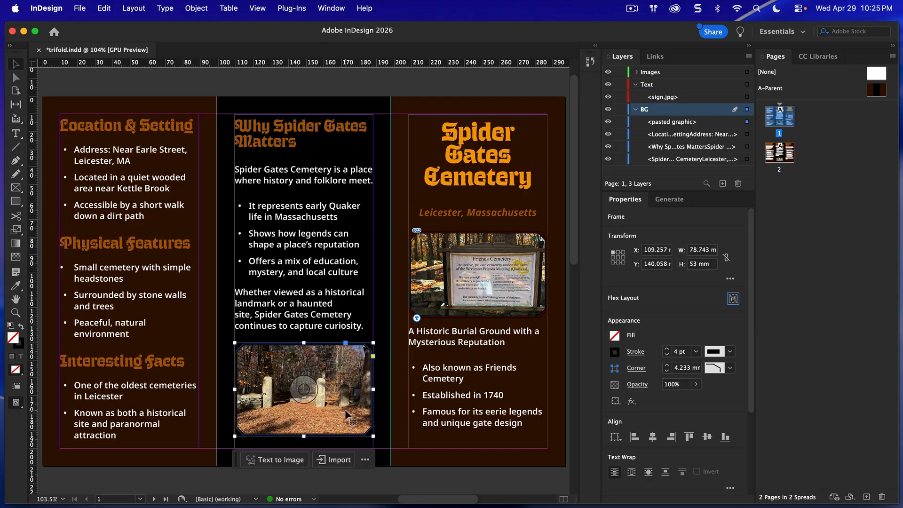